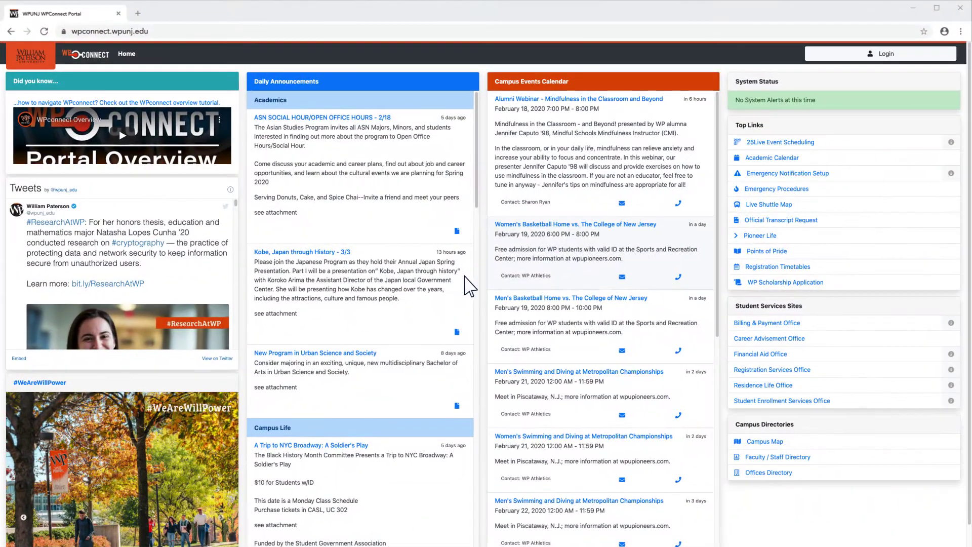
Log in to WPConnect with the WPU username and password, and keep Duo verification remembered for 24 hours
{"action": "left_click", "coordinate": [883, 55]}
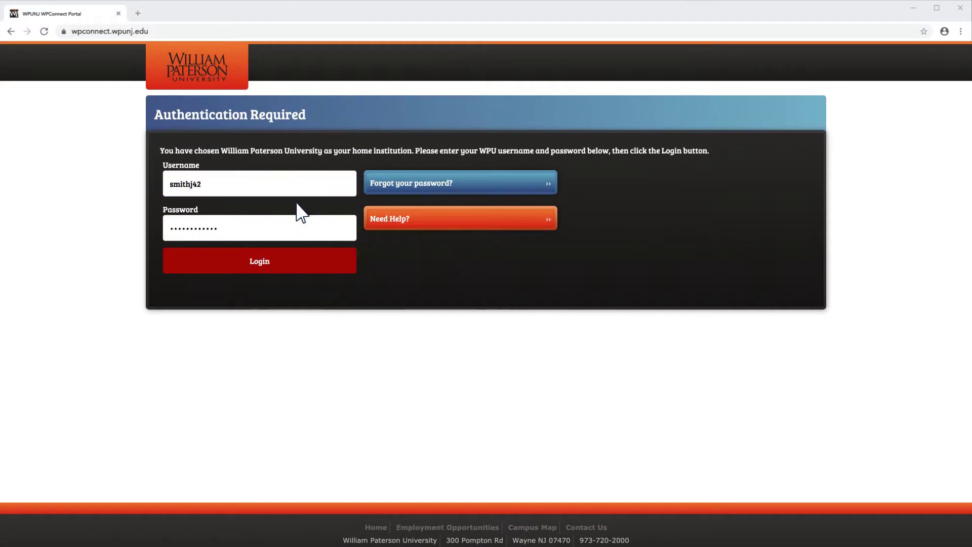
{"action": "left_click", "coordinate": [259, 254]}
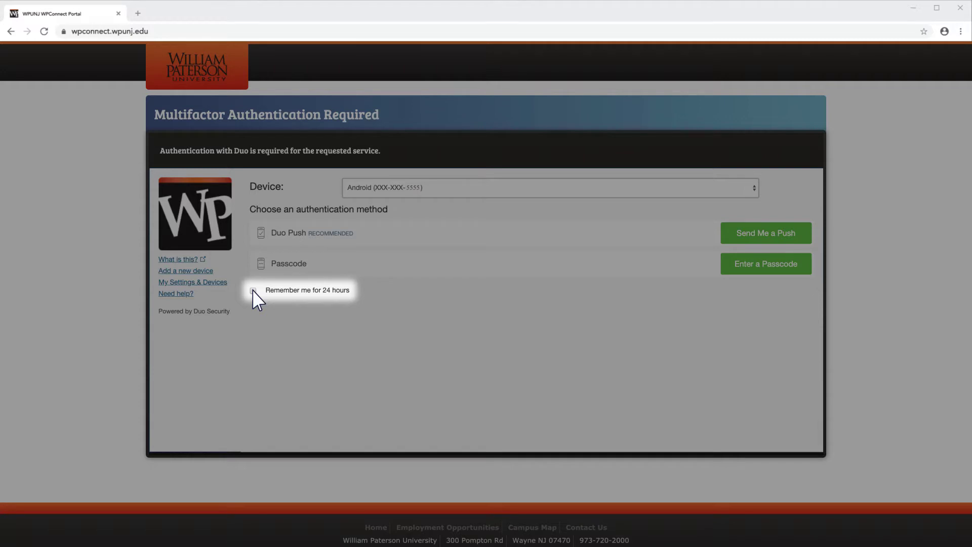
{"action": "left_click", "coordinate": [253, 290]}
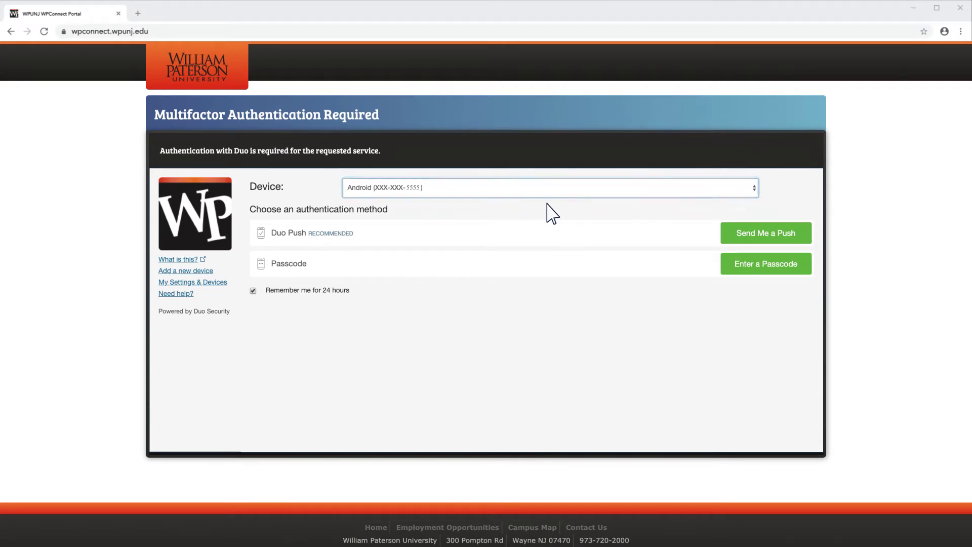
Send a Duo push request to the registered Android phone
{"action": "left_click", "coordinate": [765, 232]}
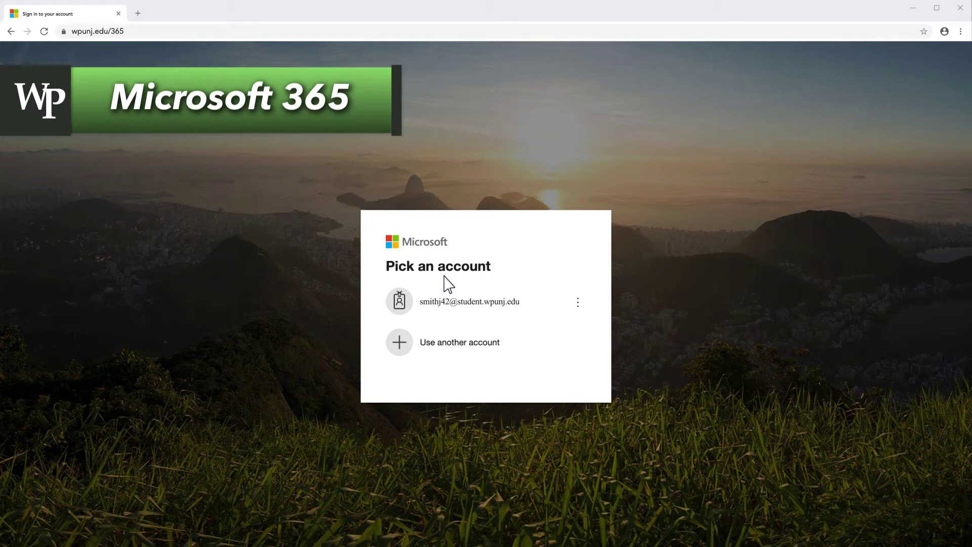
Choose the WPU student account on 'Pick an account' and sign in with its password
{"action": "left_click", "coordinate": [462, 302]}
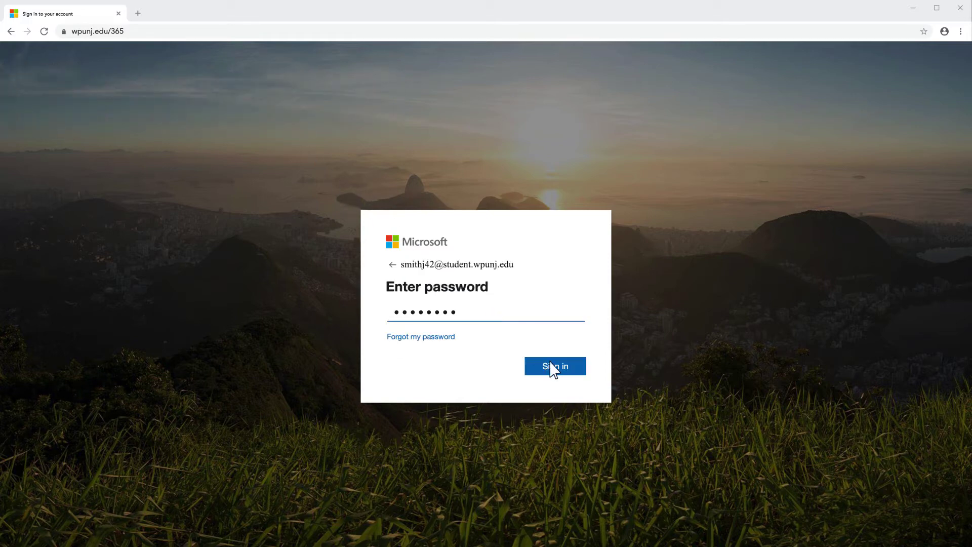
{"action": "left_click", "coordinate": [552, 367]}
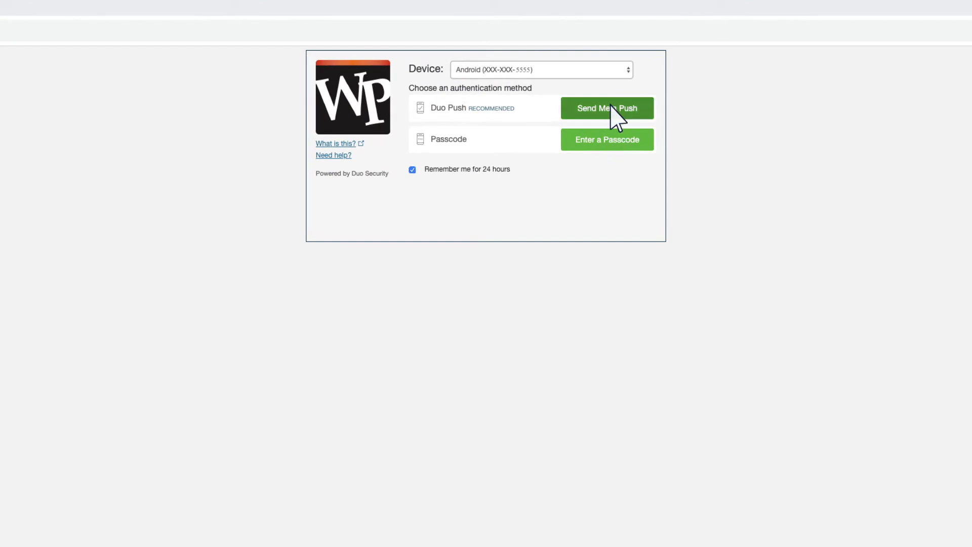
Send a Duo push to the phone to approve the Microsoft 365 sign-in
{"action": "left_click", "coordinate": [611, 107]}
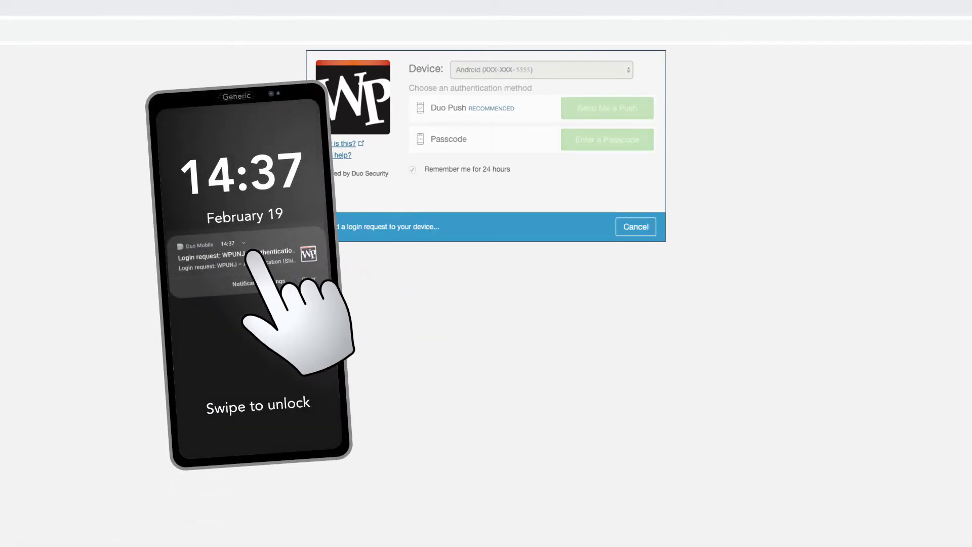